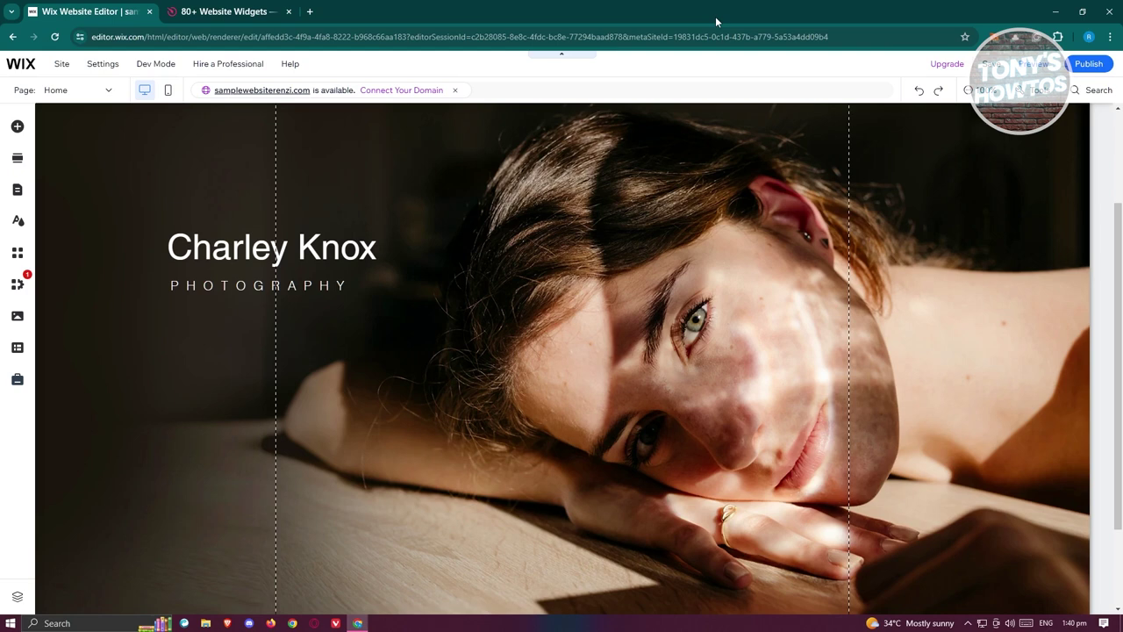
Switch to the '80+ Website Widgets' Elfsight browser tab
click(247, 10)
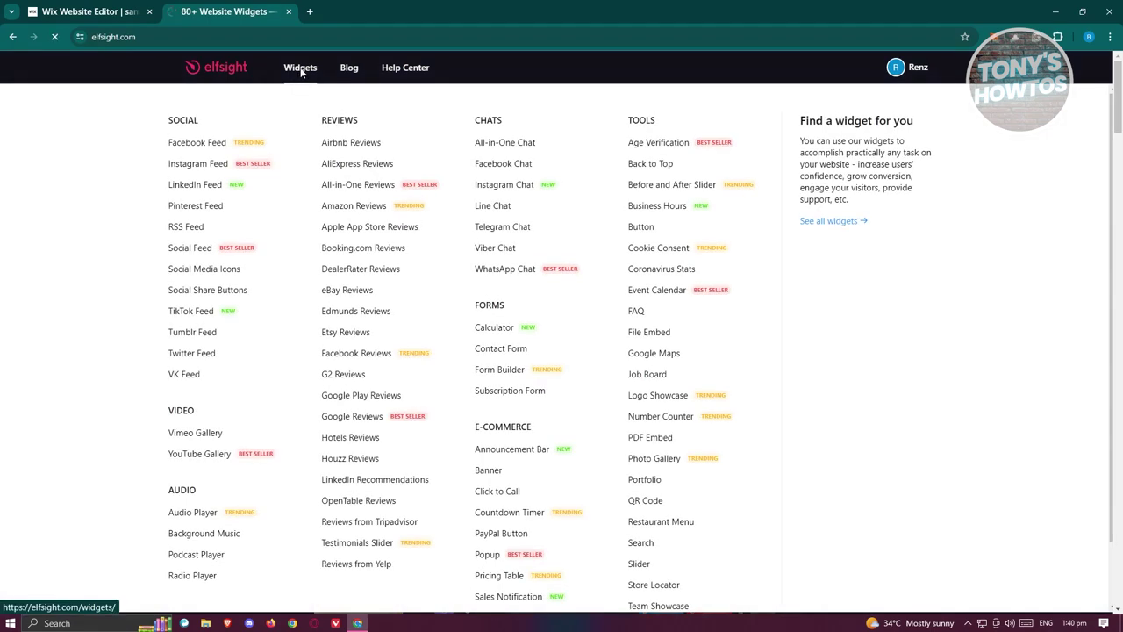
Search the Elfsight widget catalogue for 'jo' and open the Job Board widget page
click(300, 70)
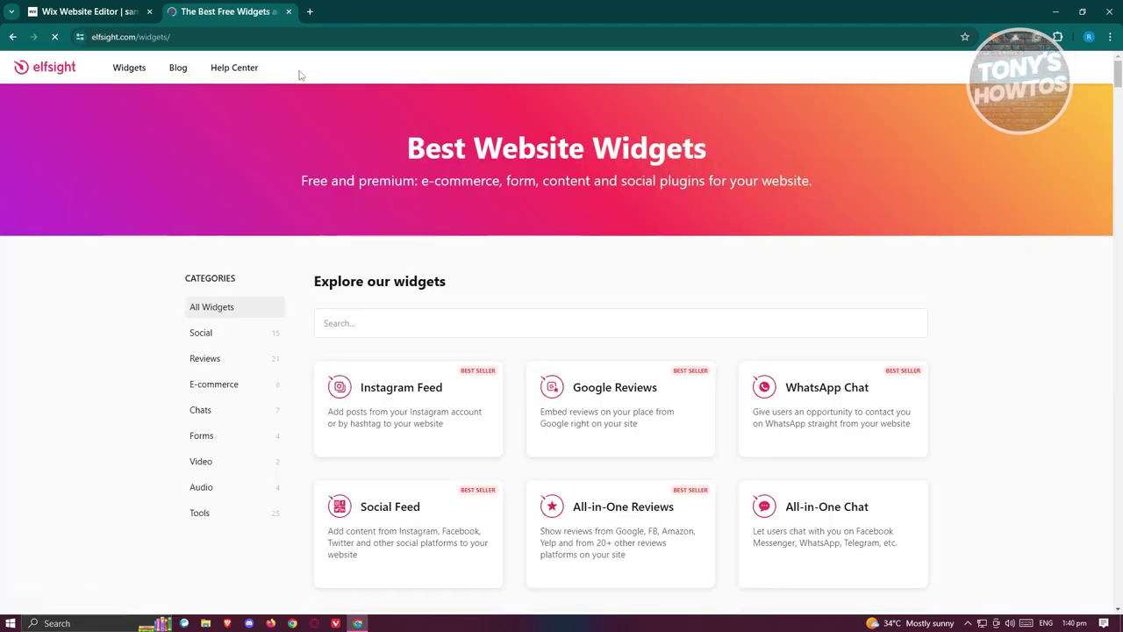
click(438, 333)
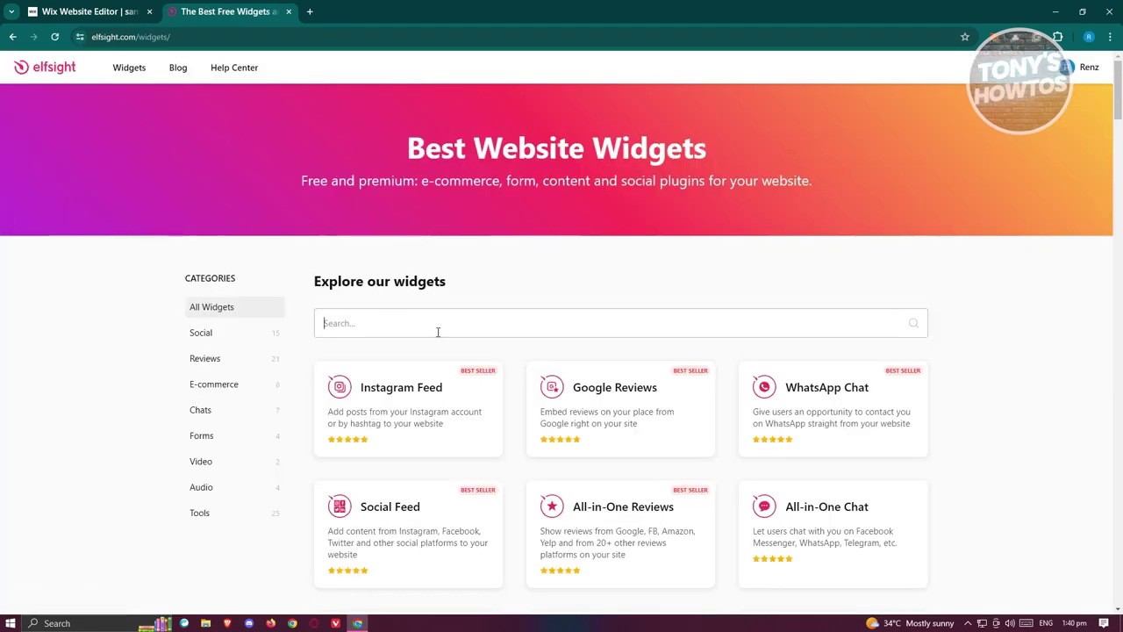
text(job boa)
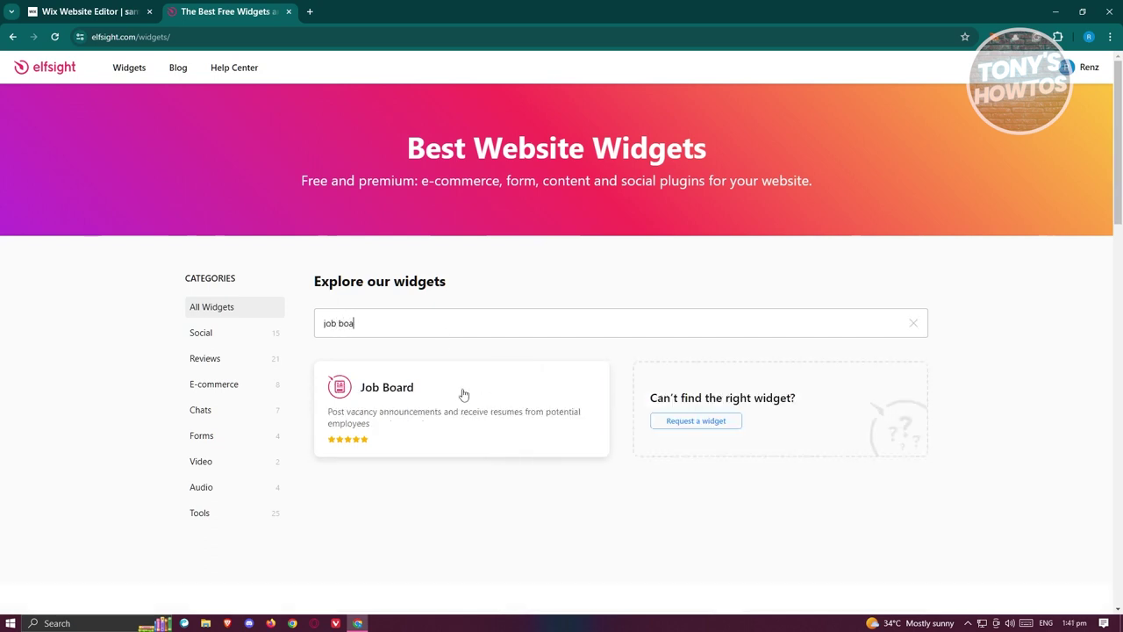
click(463, 394)
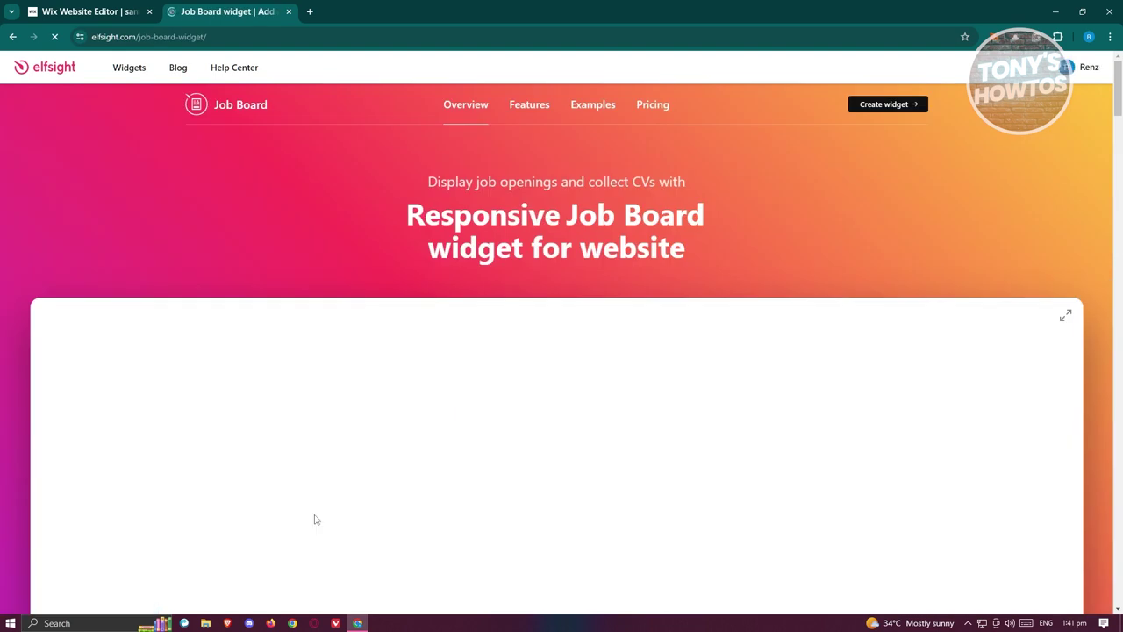
Compare the Restaurant, Hotel and One-line templates, then continue with the IT Corp template
scroll(386, 306, down, 2)
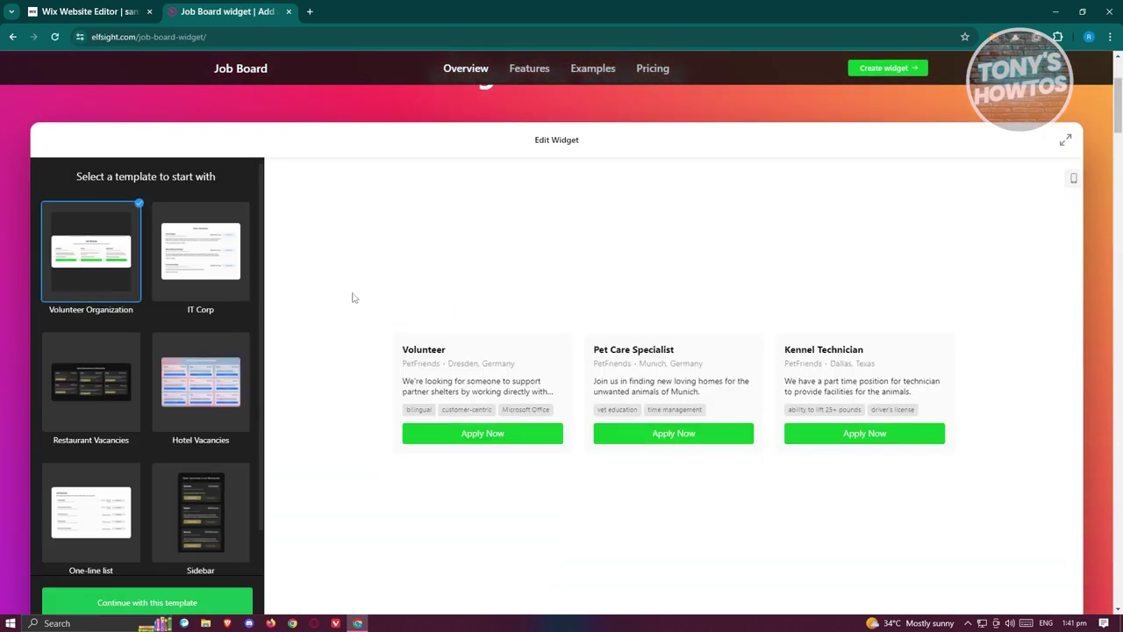
click(186, 301)
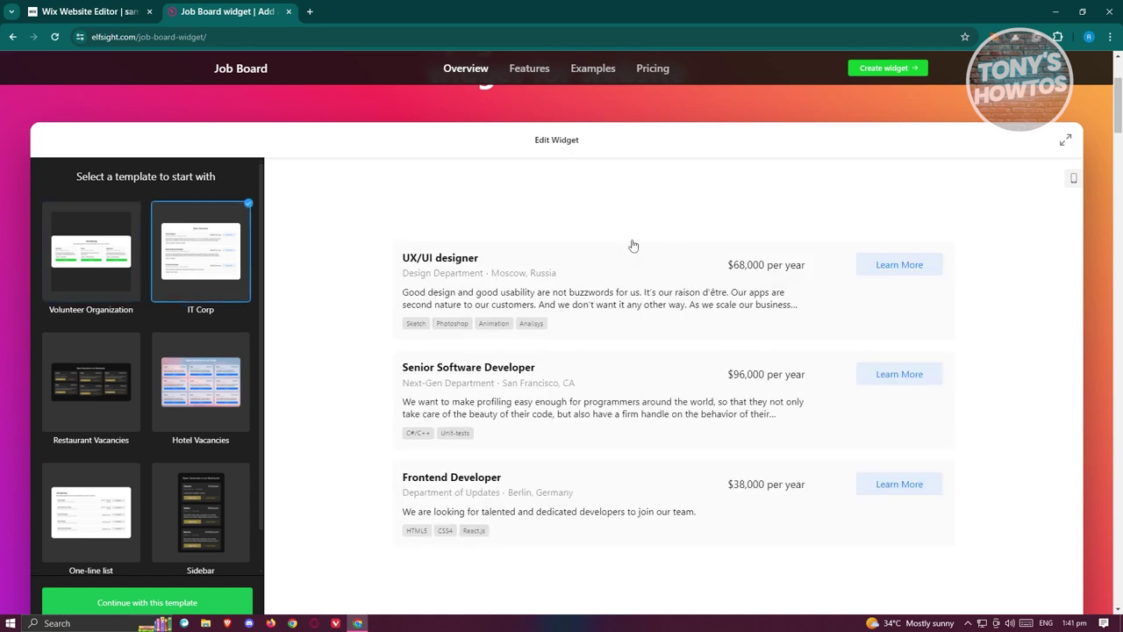
click(104, 414)
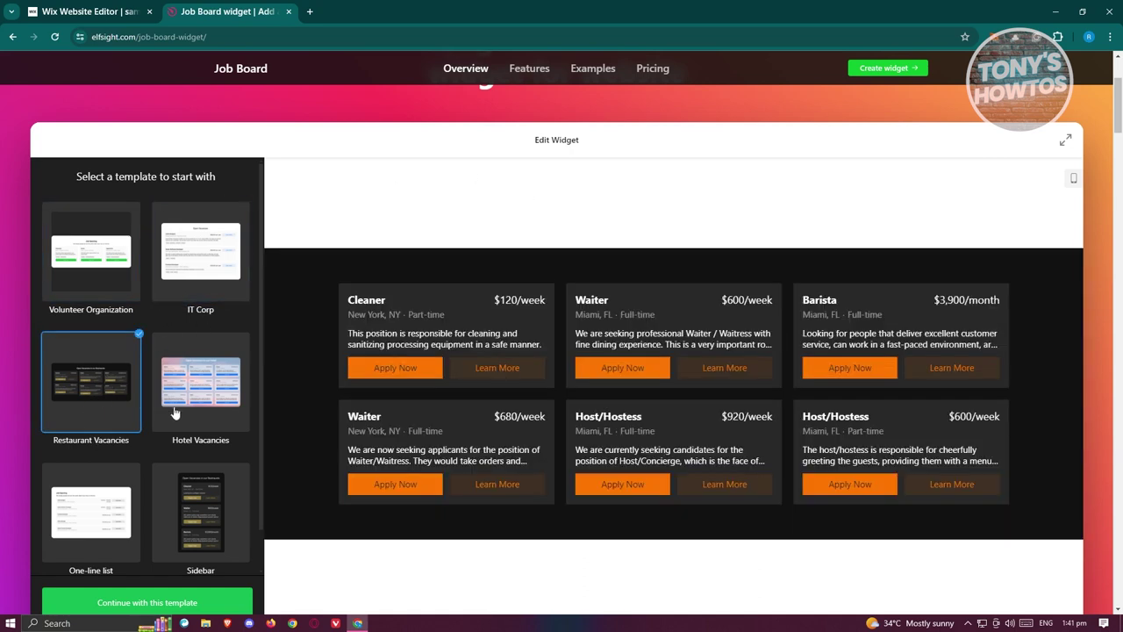
click(199, 416)
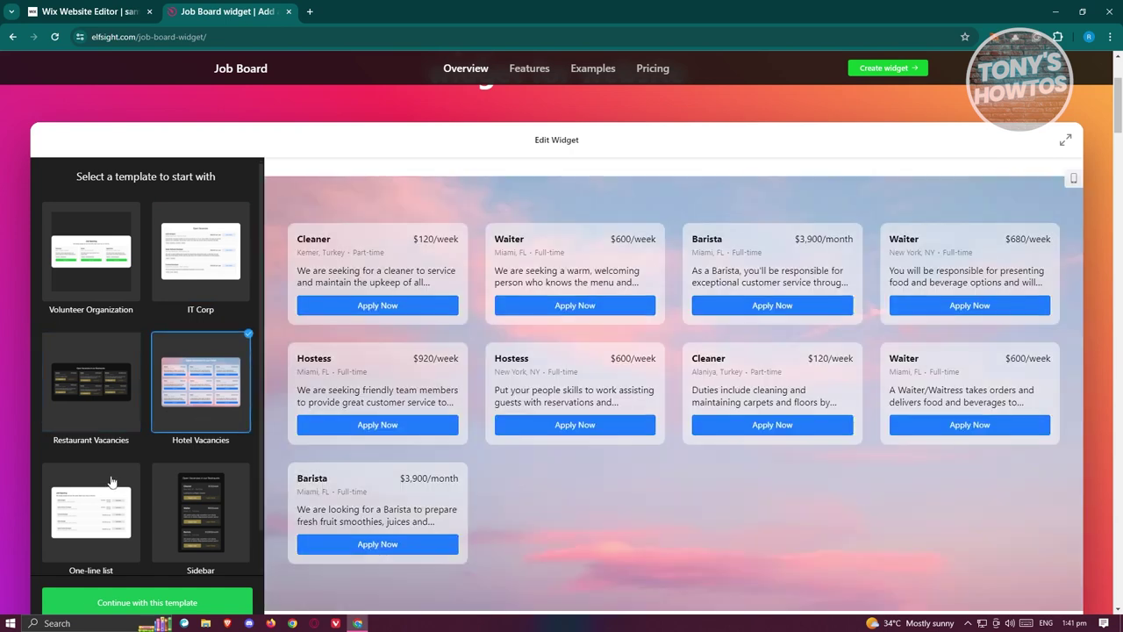
click(110, 480)
click(220, 263)
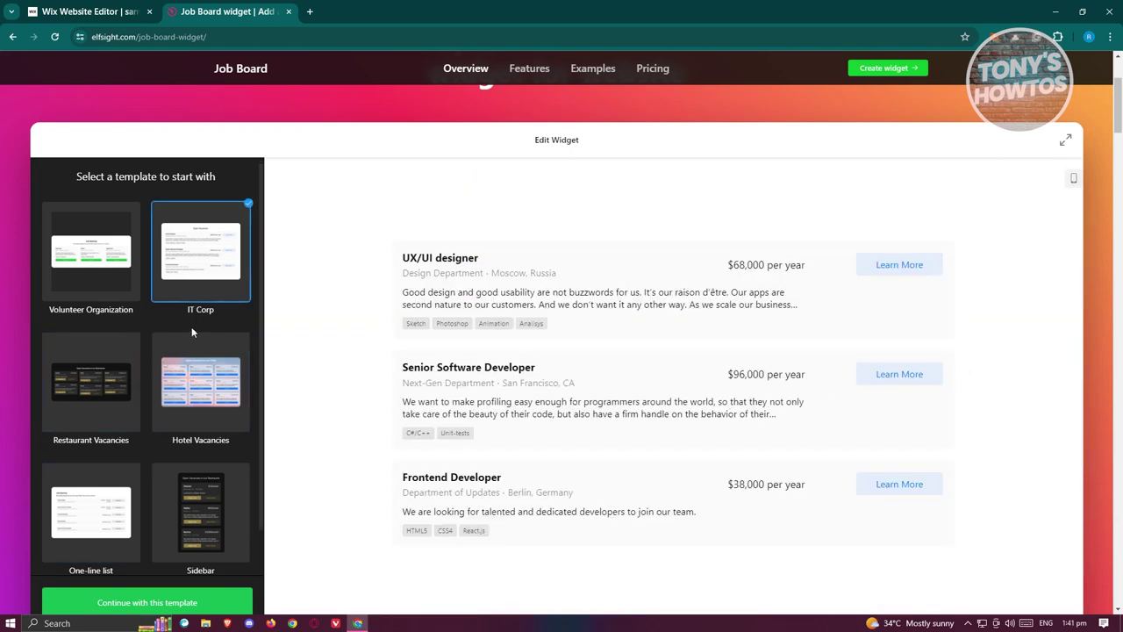
scroll(249, 362, down, 1)
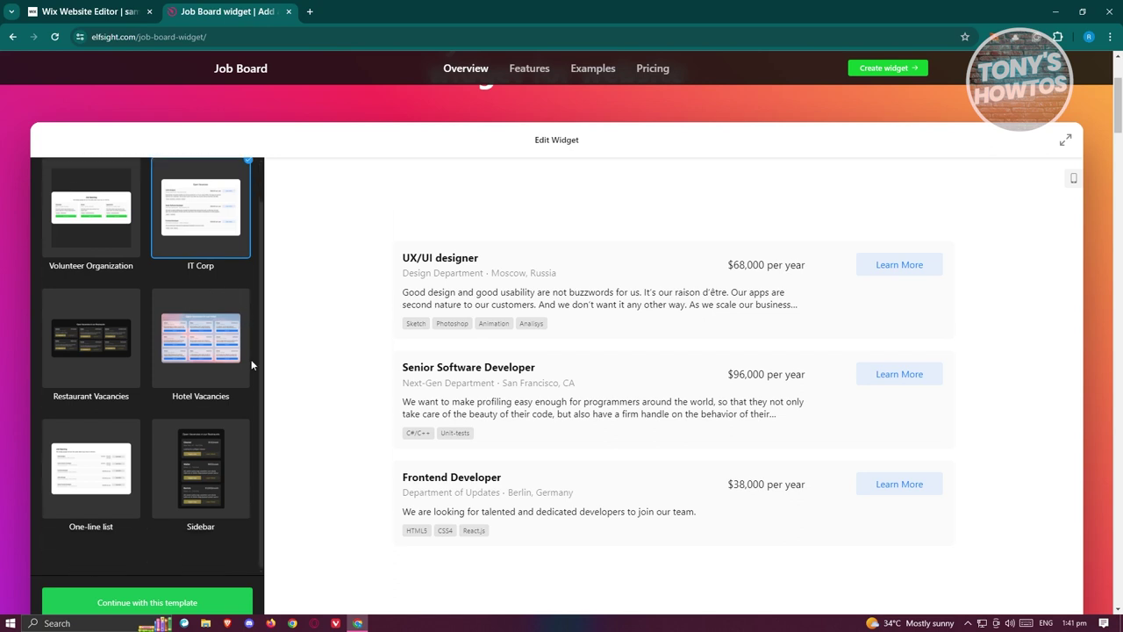
click(147, 602)
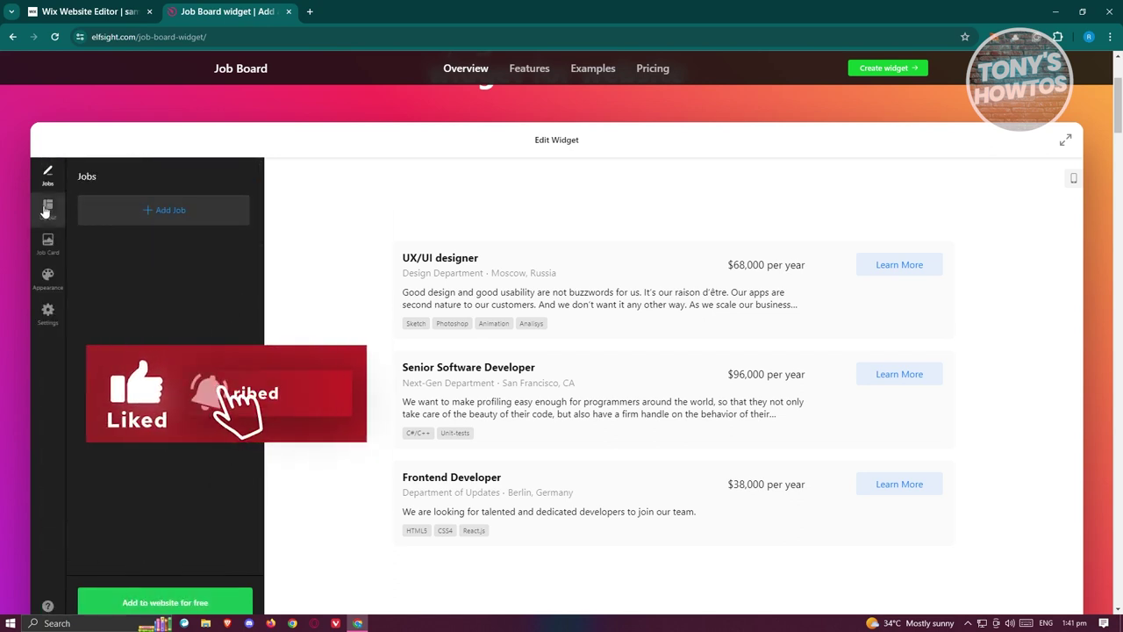
Add a new job titled 'Software Developer' and save it to the board
click(146, 209)
click(149, 206)
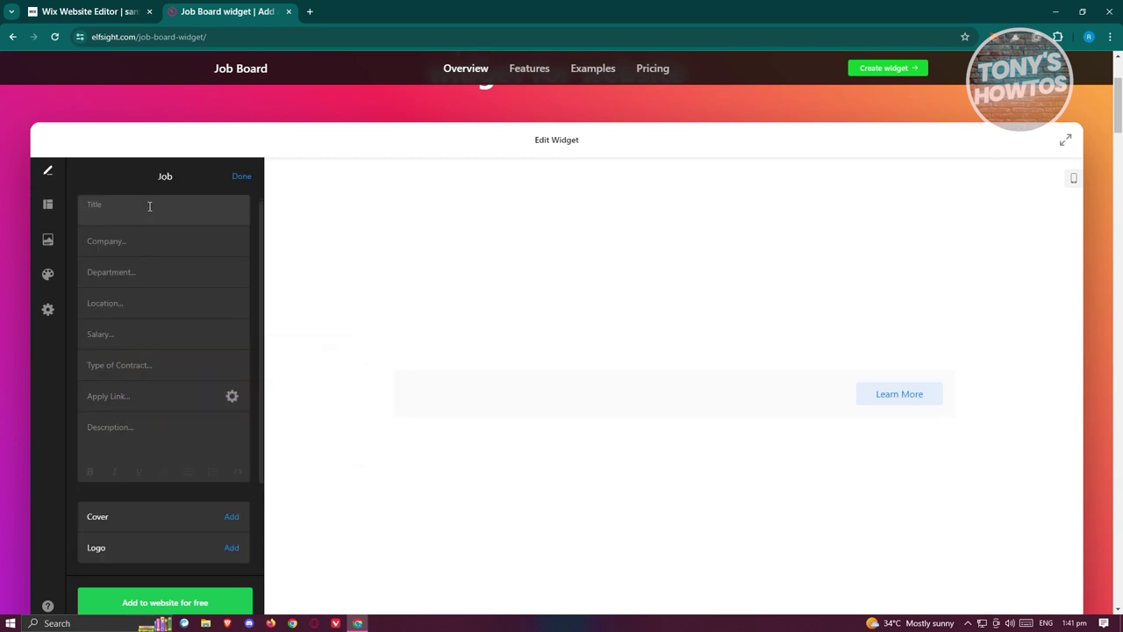
text(Software Developer)
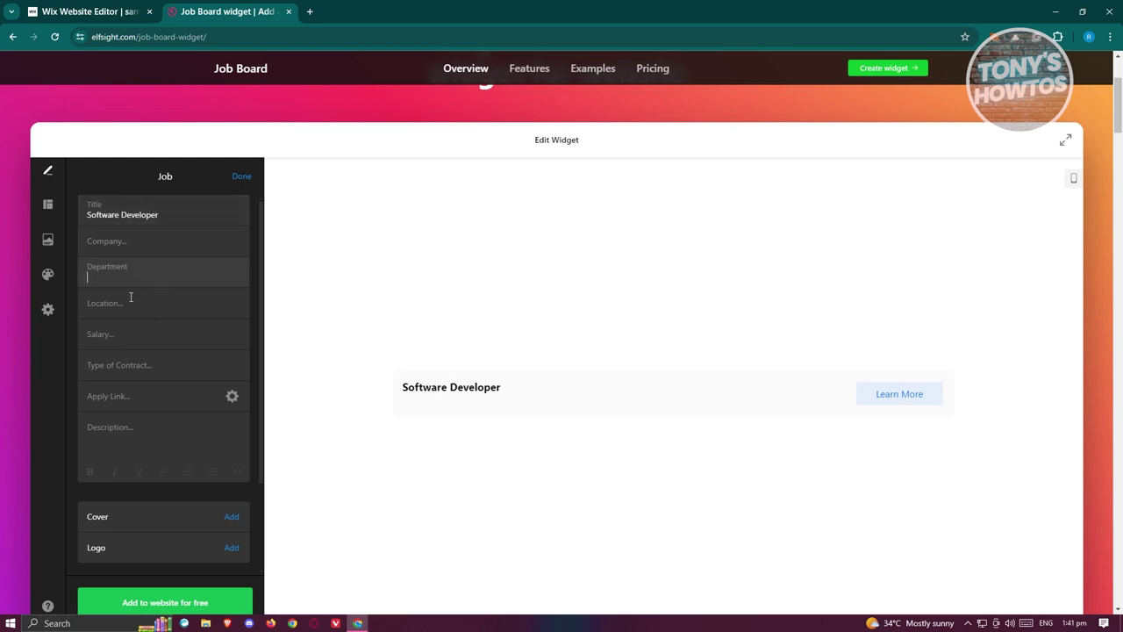
text(I)
scroll(159, 437, down, 2)
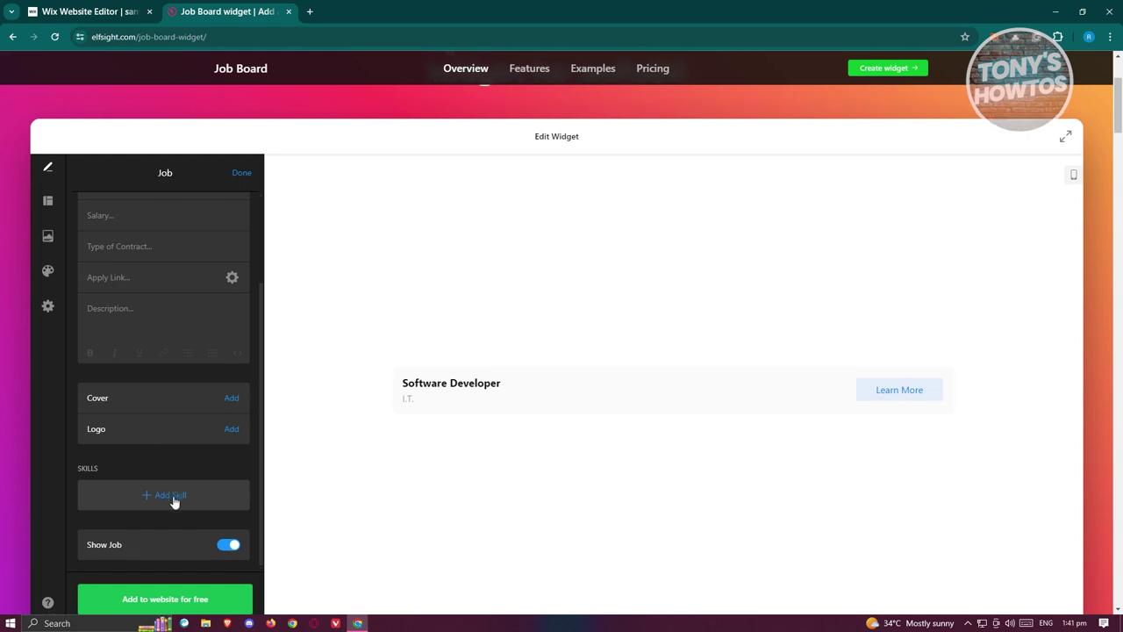
scroll(173, 502, down, 3)
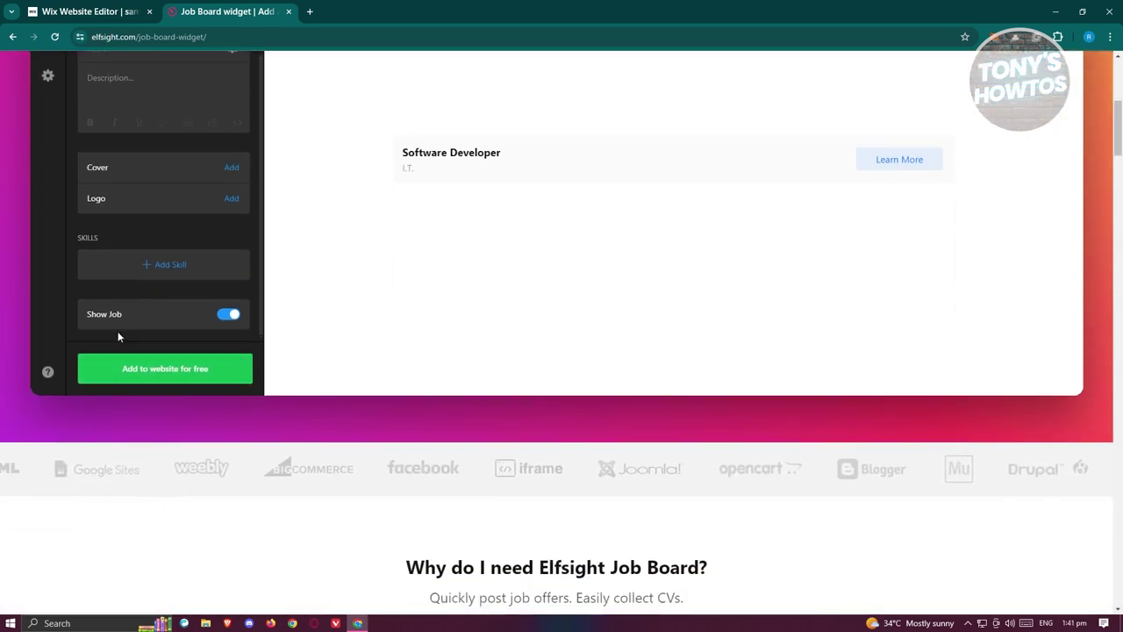
scroll(138, 375, up, 3)
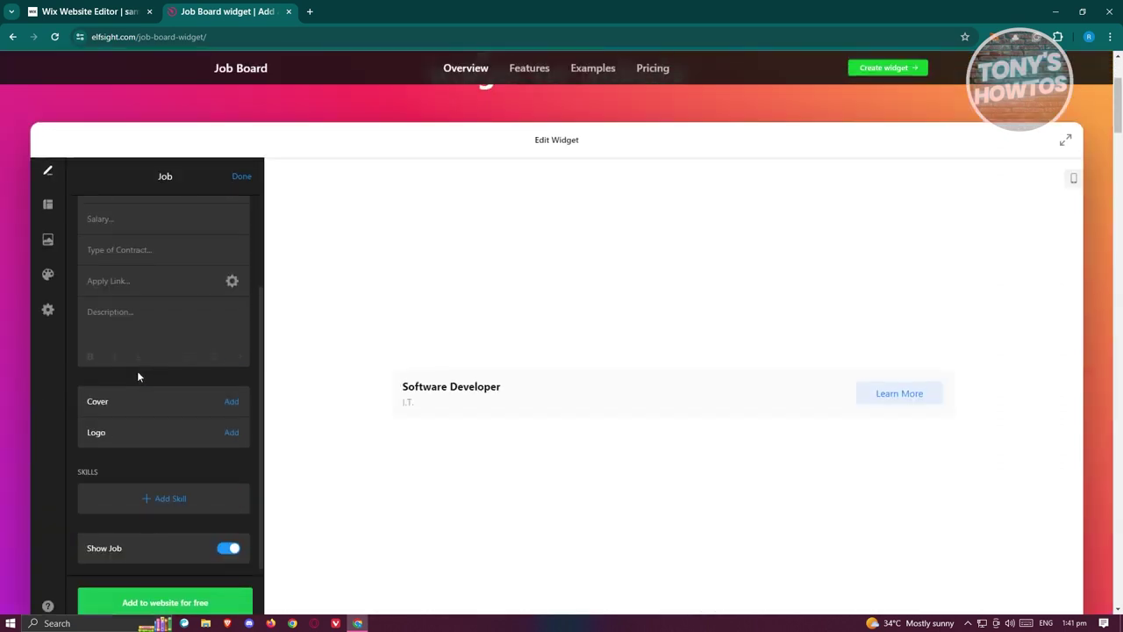
click(244, 176)
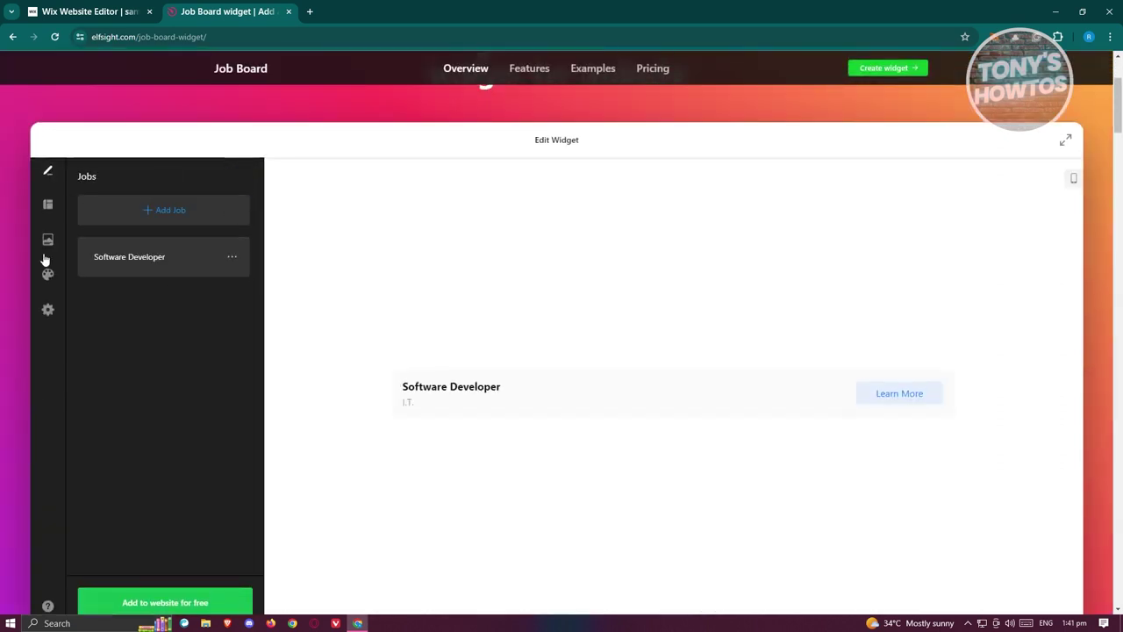
scroll(175, 366, down, 2)
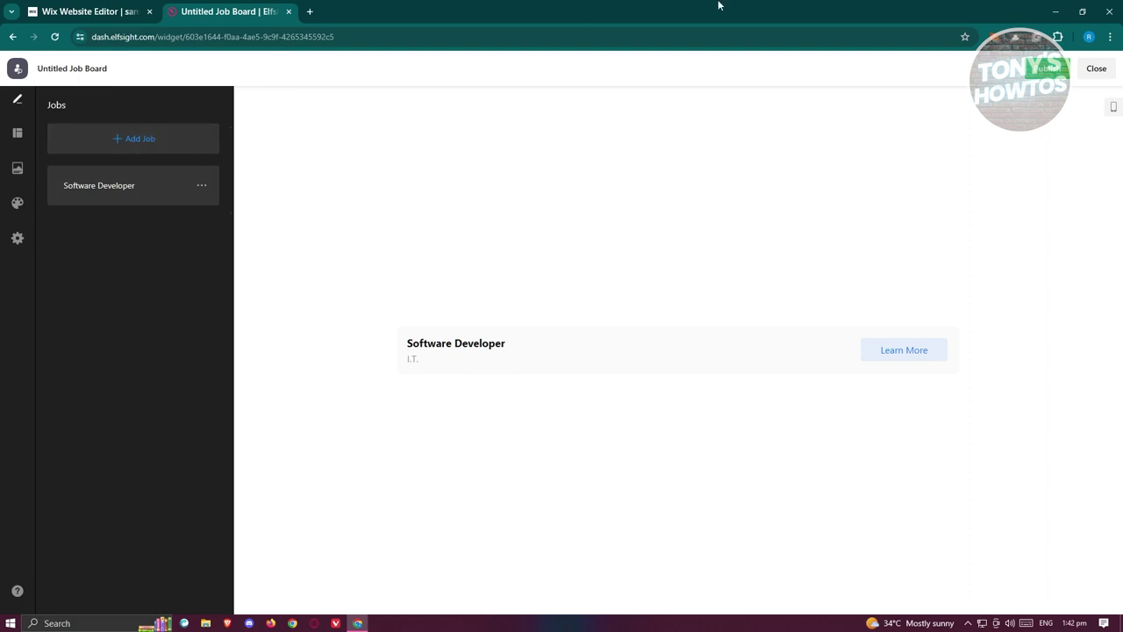
Try the Grid and Masonry job layouts, then return to the List layout
click(17, 134)
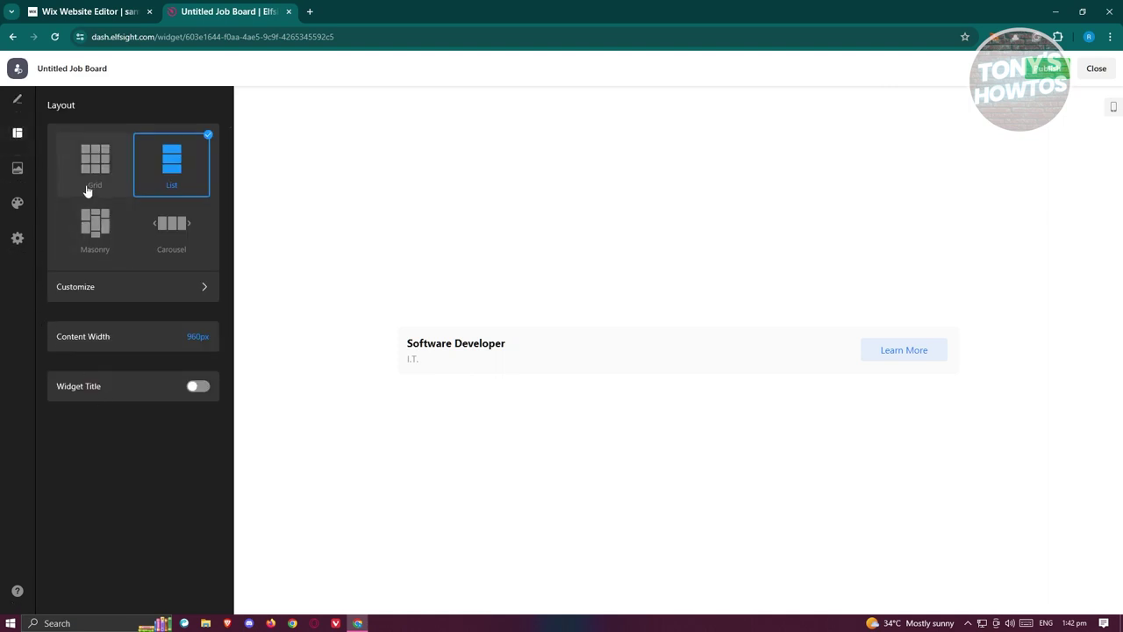
click(94, 169)
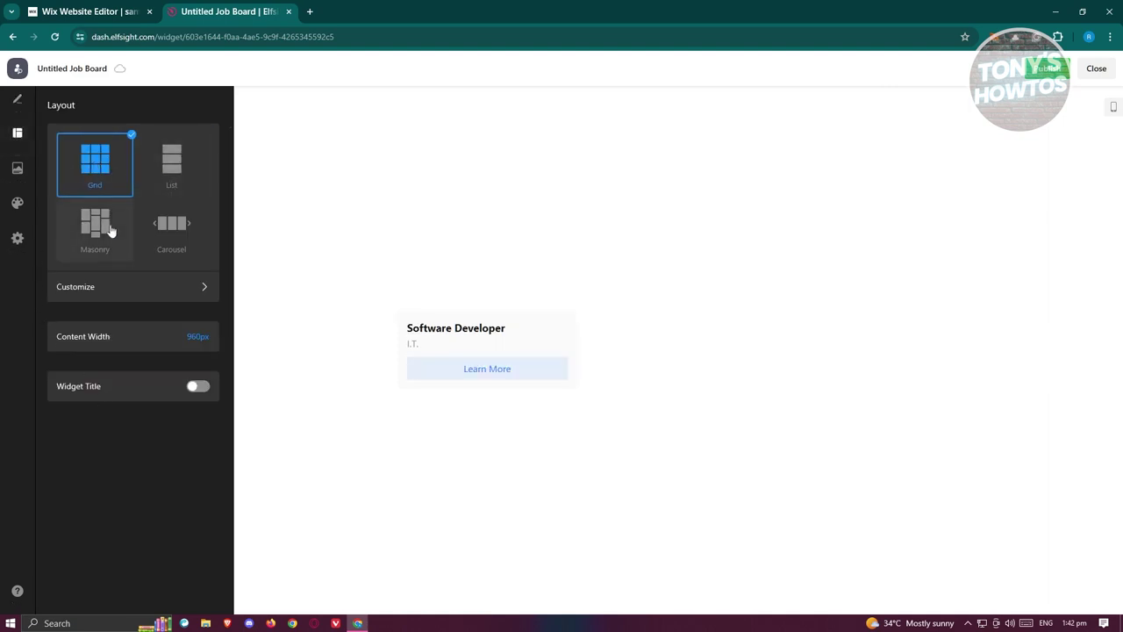
click(107, 230)
click(165, 176)
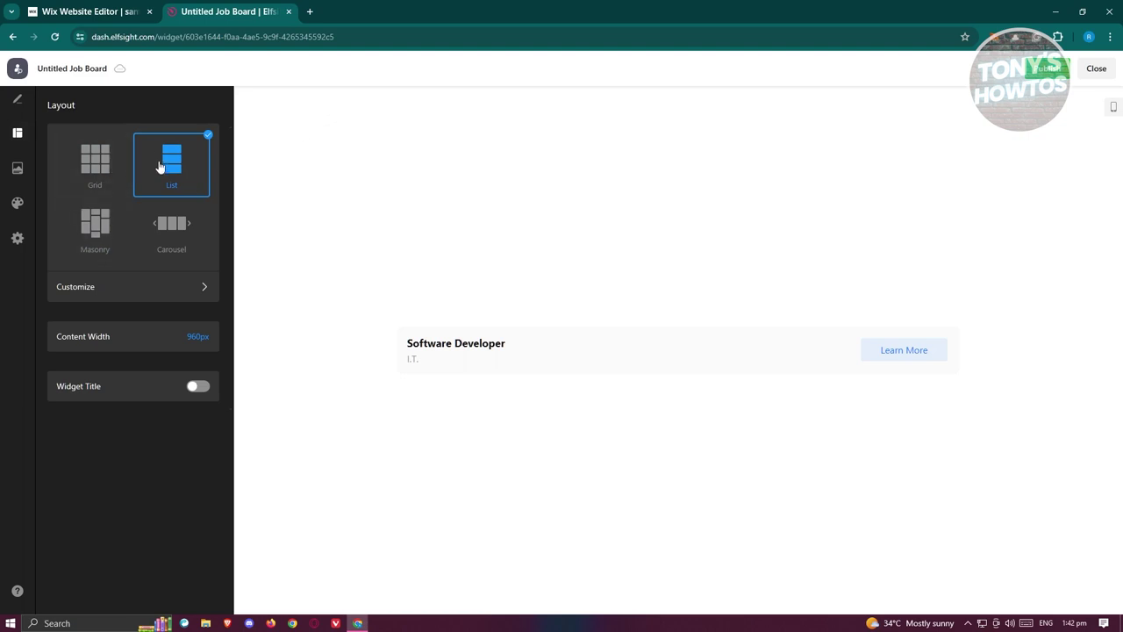
Look through the job card, appearance, general and Custom JS settings, then publish the widget
click(18, 168)
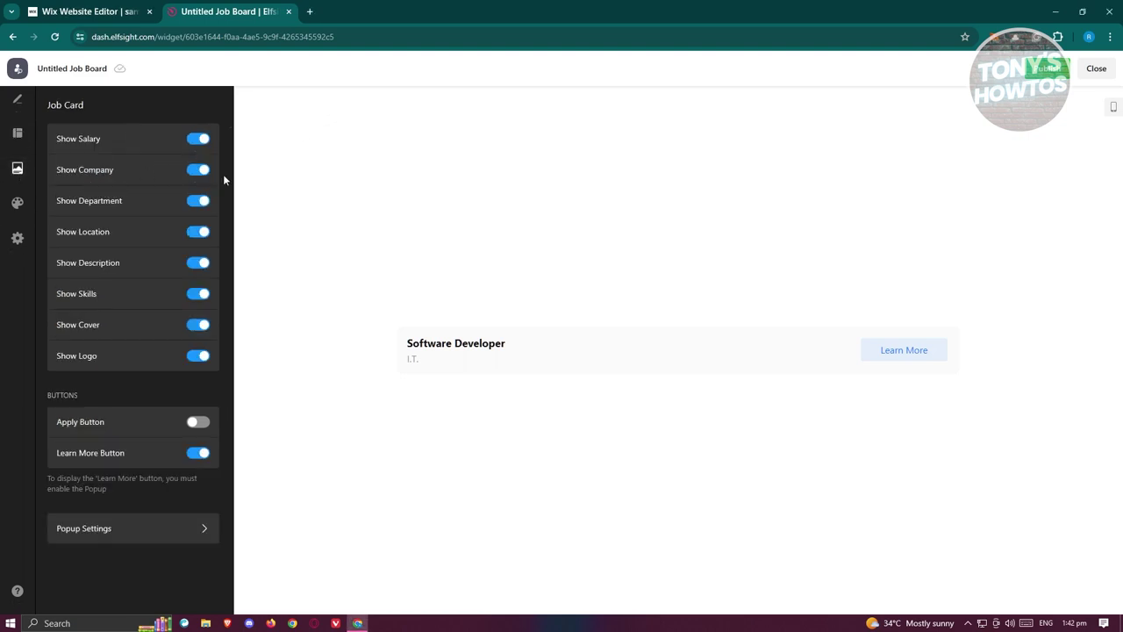
click(19, 204)
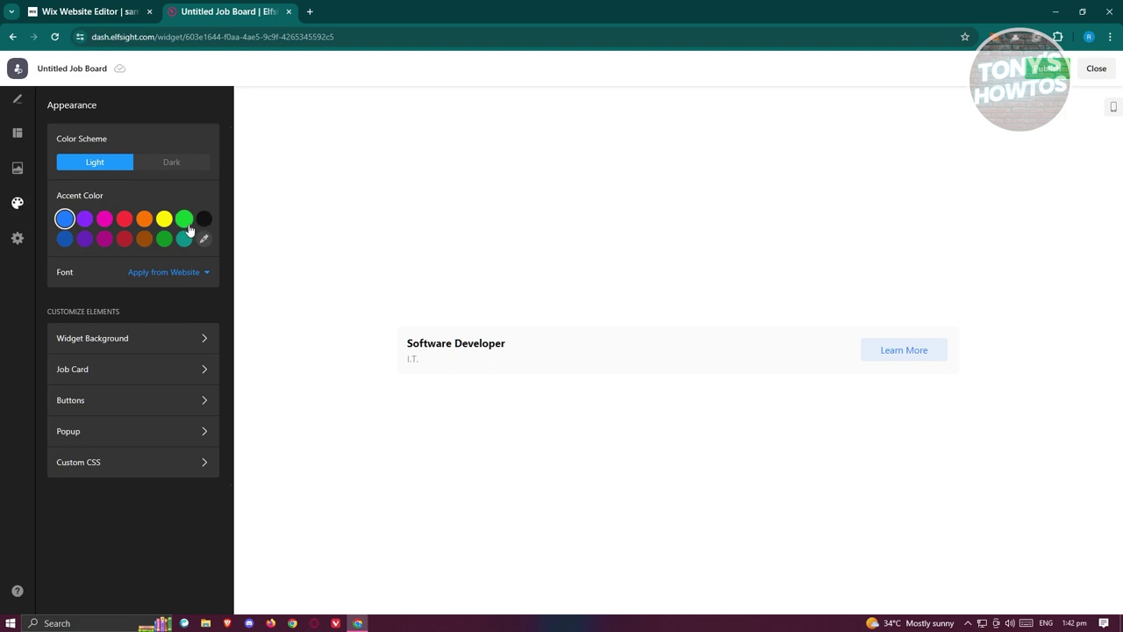
click(17, 238)
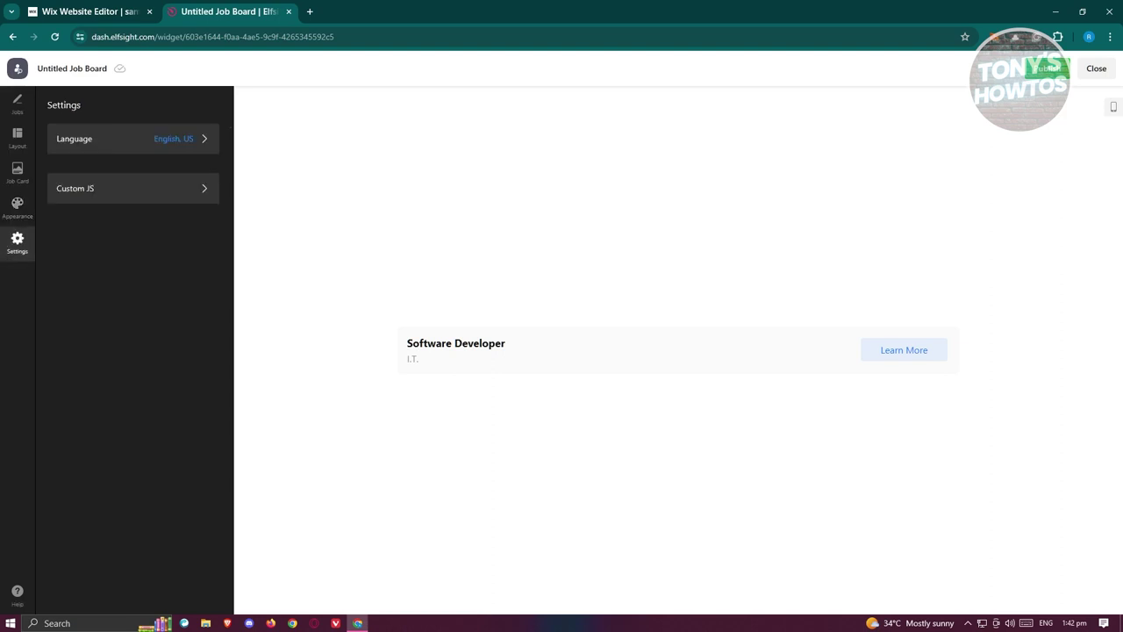
click(174, 187)
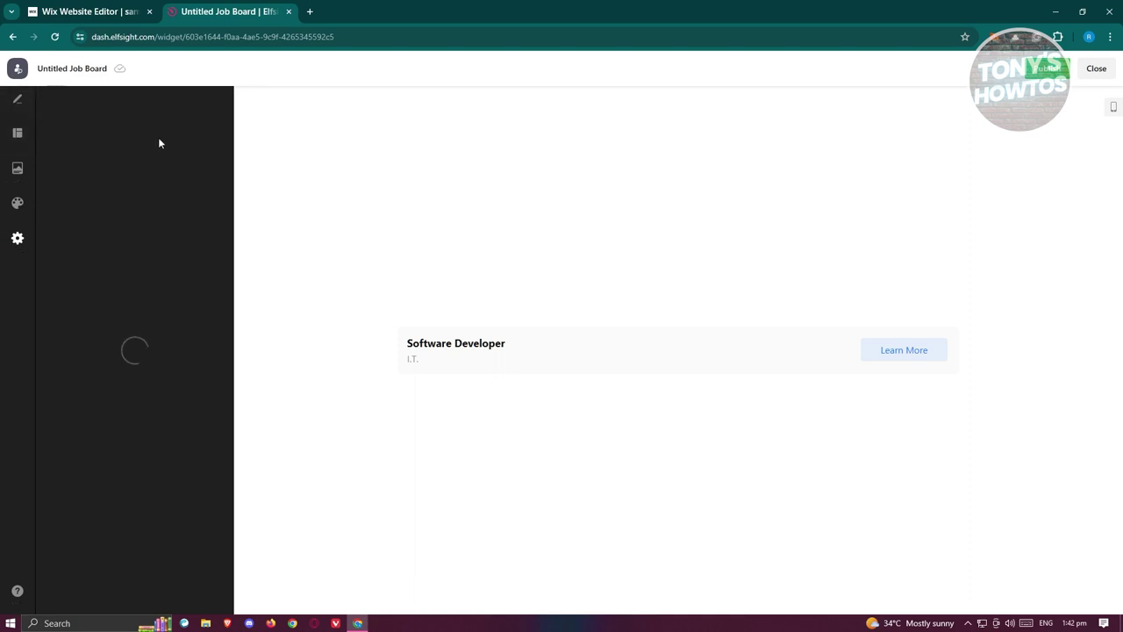
click(59, 108)
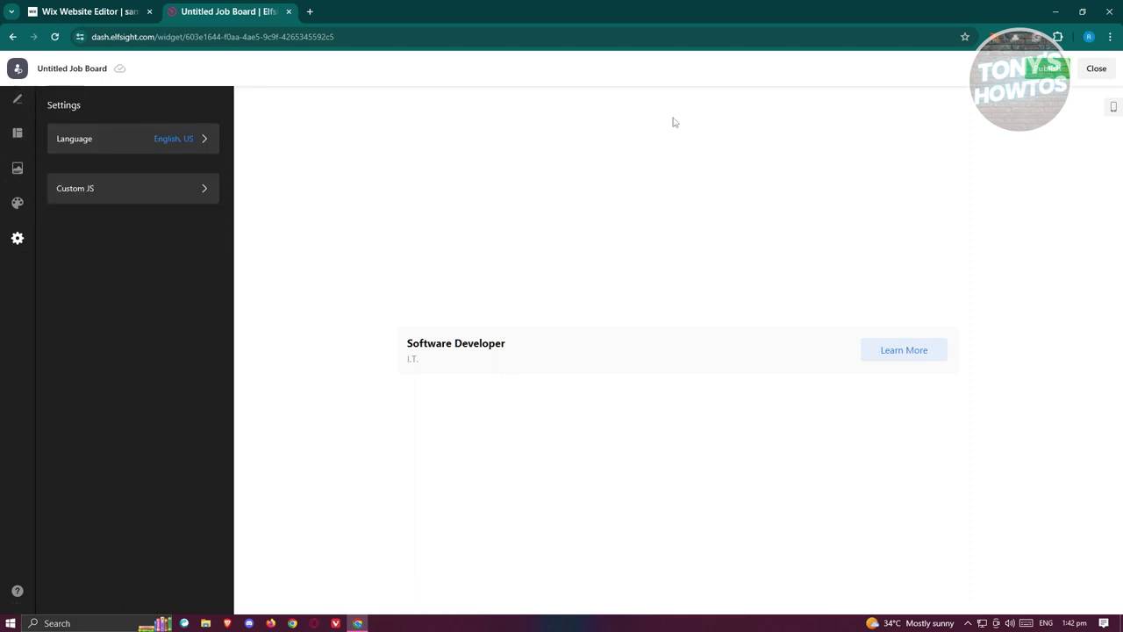
click(1031, 76)
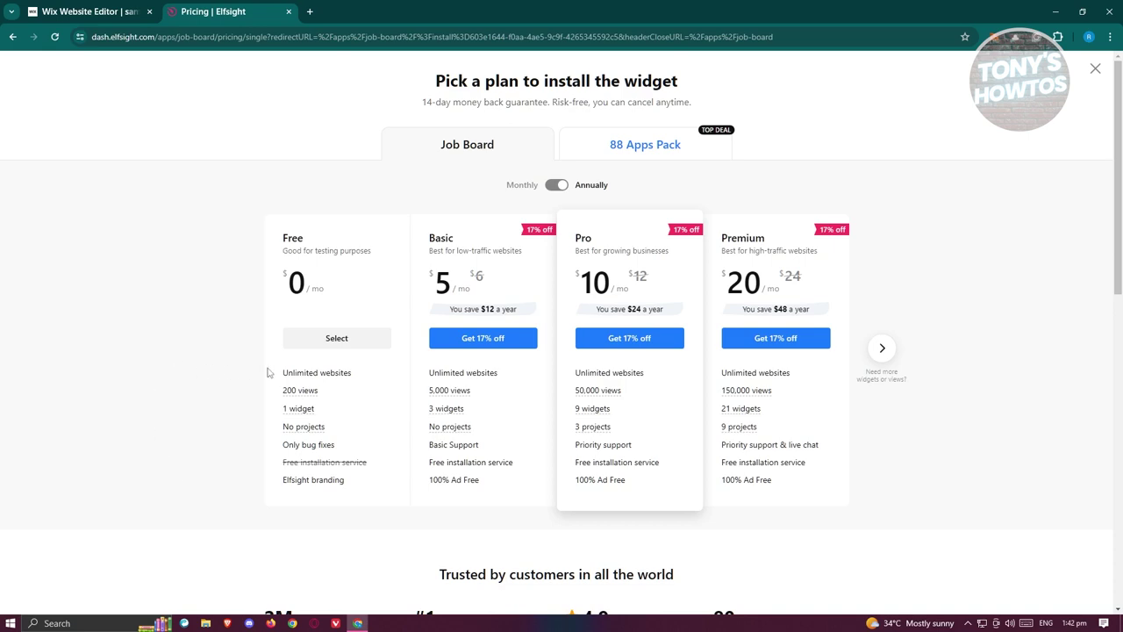
Choose the Free plan, copy the job board embed code and return to Wix
click(319, 344)
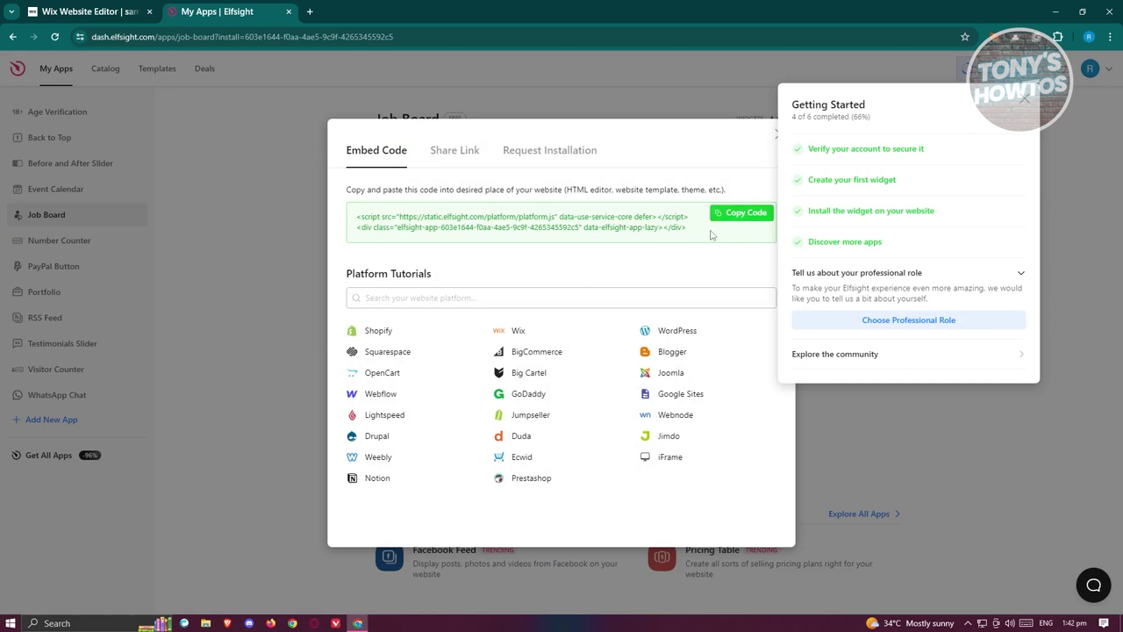
click(737, 213)
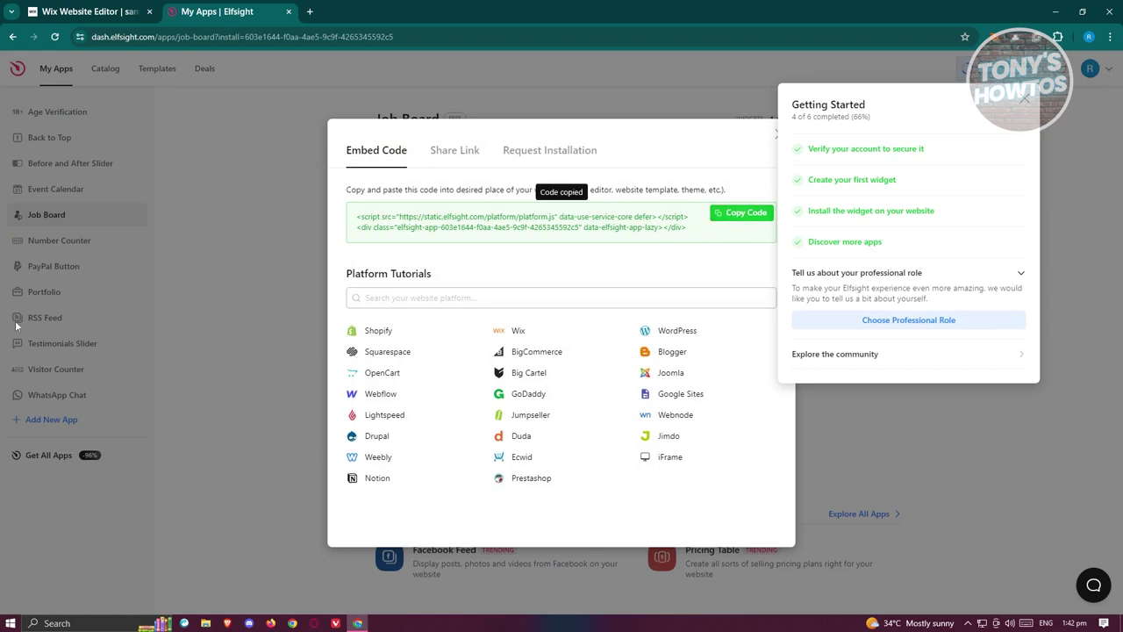
click(104, 10)
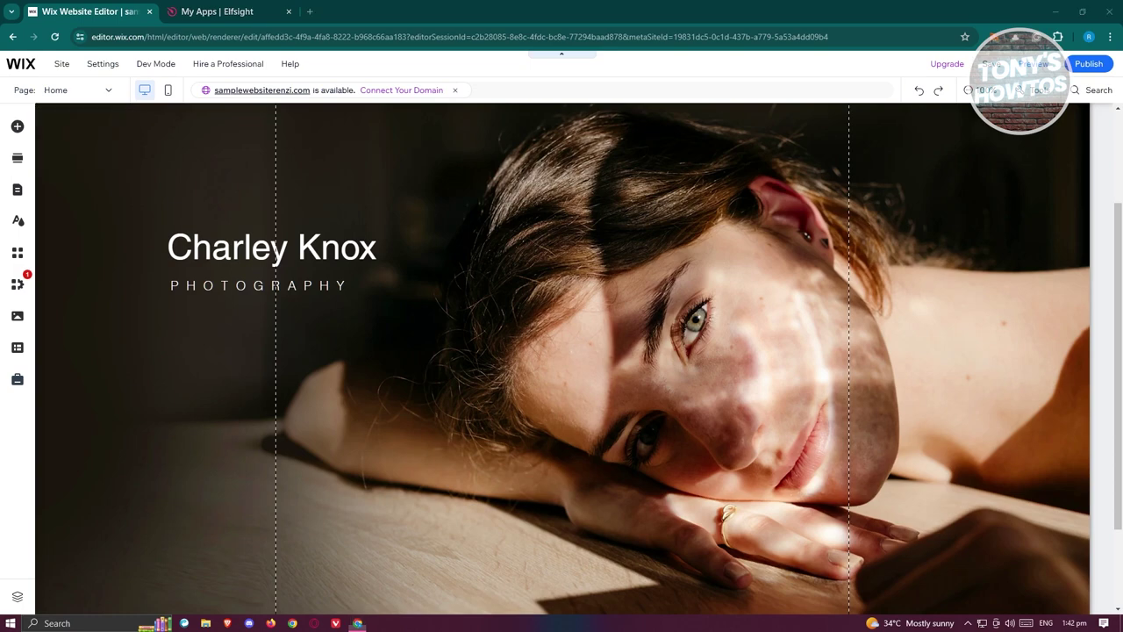
Add an Embed HTML element from Embed Code > Popular Embeds to the homepage
click(17, 126)
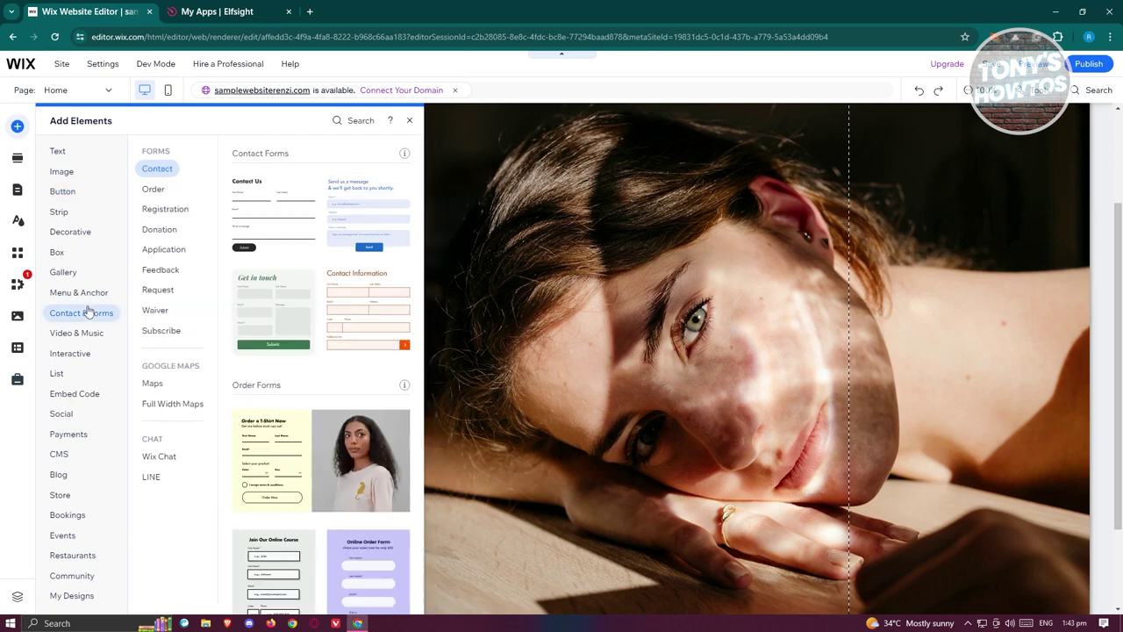
mouse_move(76, 394)
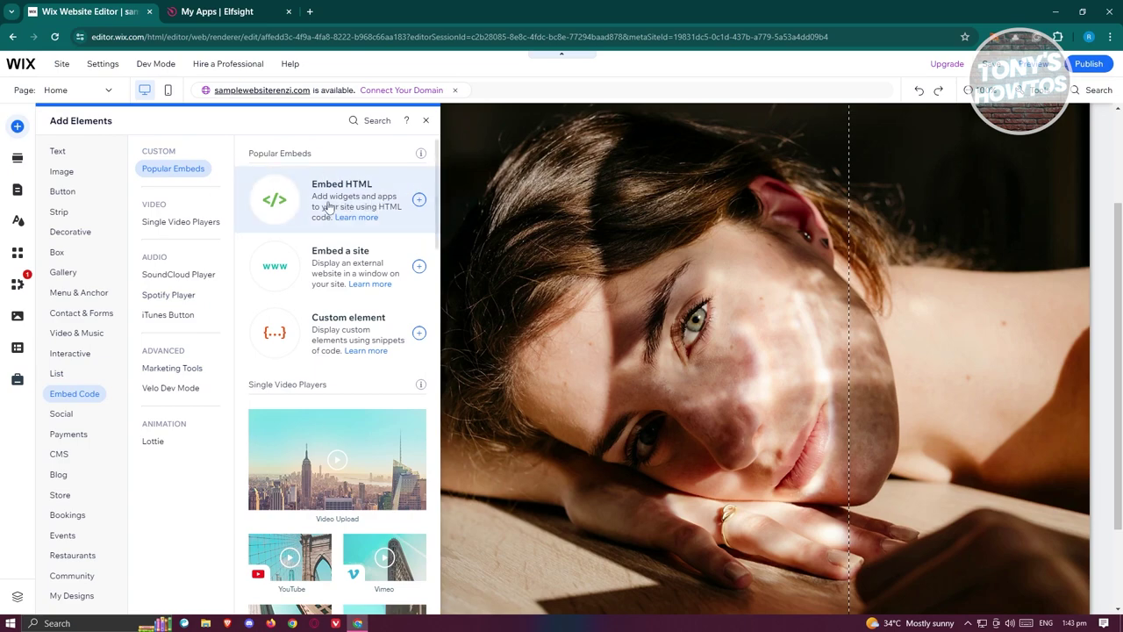
click(419, 201)
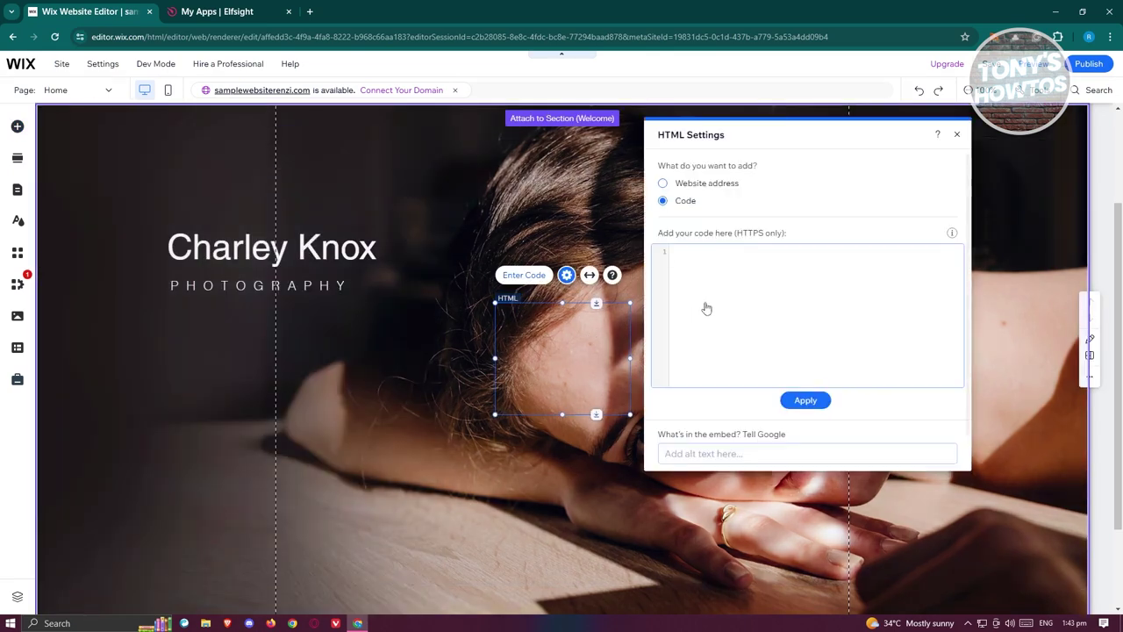
Paste the Elfsight embed code into the HTML element's code box and apply it
click(740, 255)
key(ctrl+v)
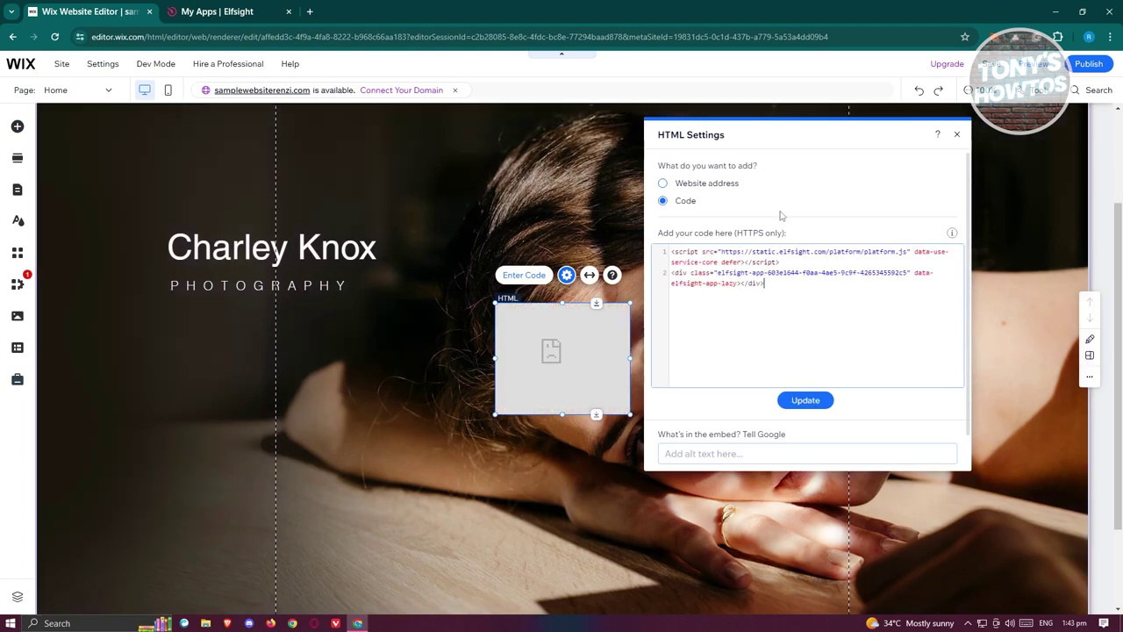
click(790, 404)
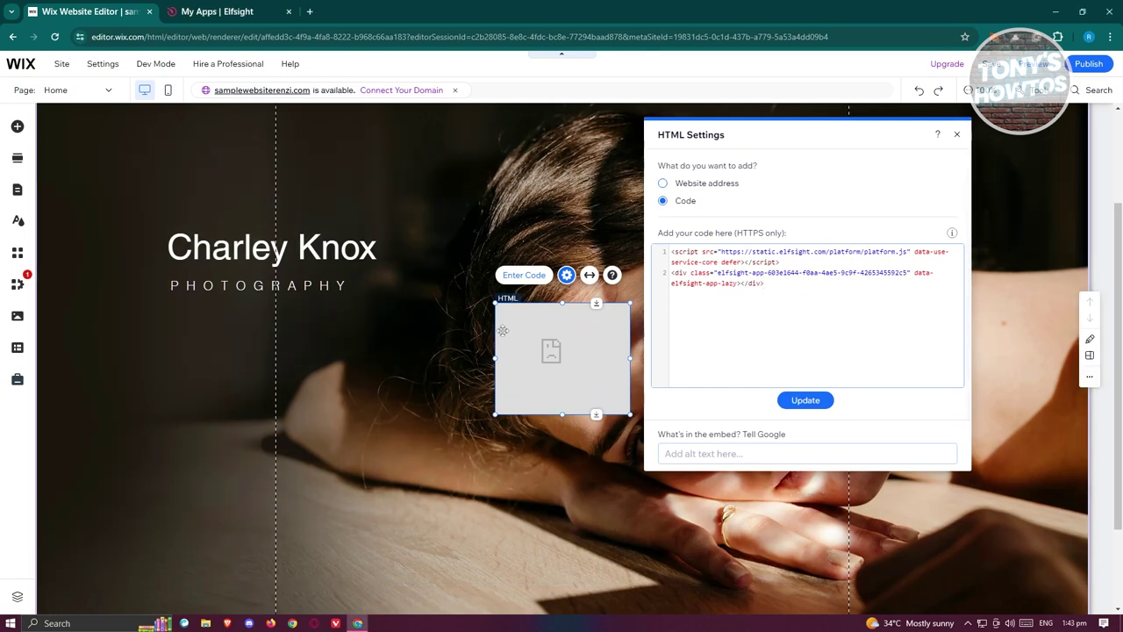
Clear the code, reopen the element's settings, re-paste the embed code and update it
click(790, 289)
key(ctrl+a)
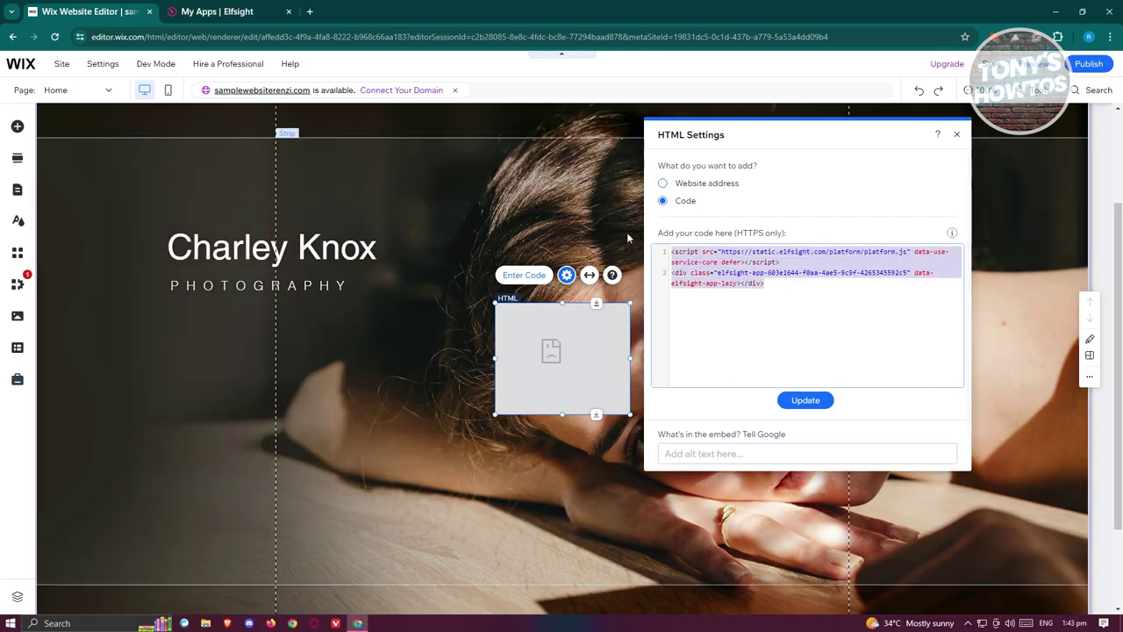
key(BackSpace)
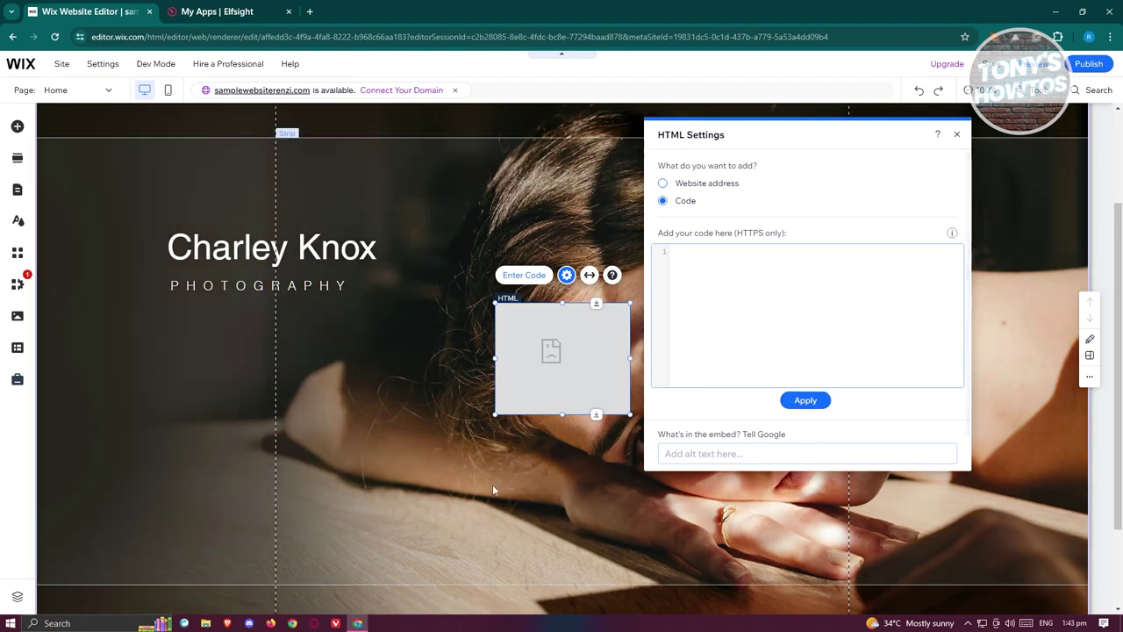
click(501, 505)
click(562, 368)
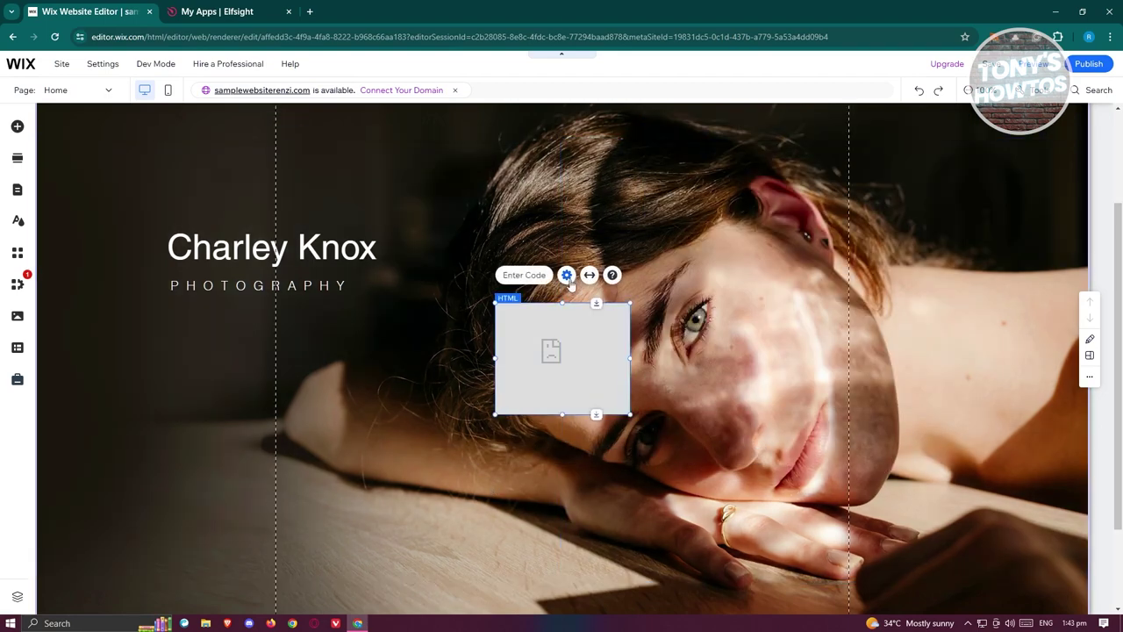
click(567, 274)
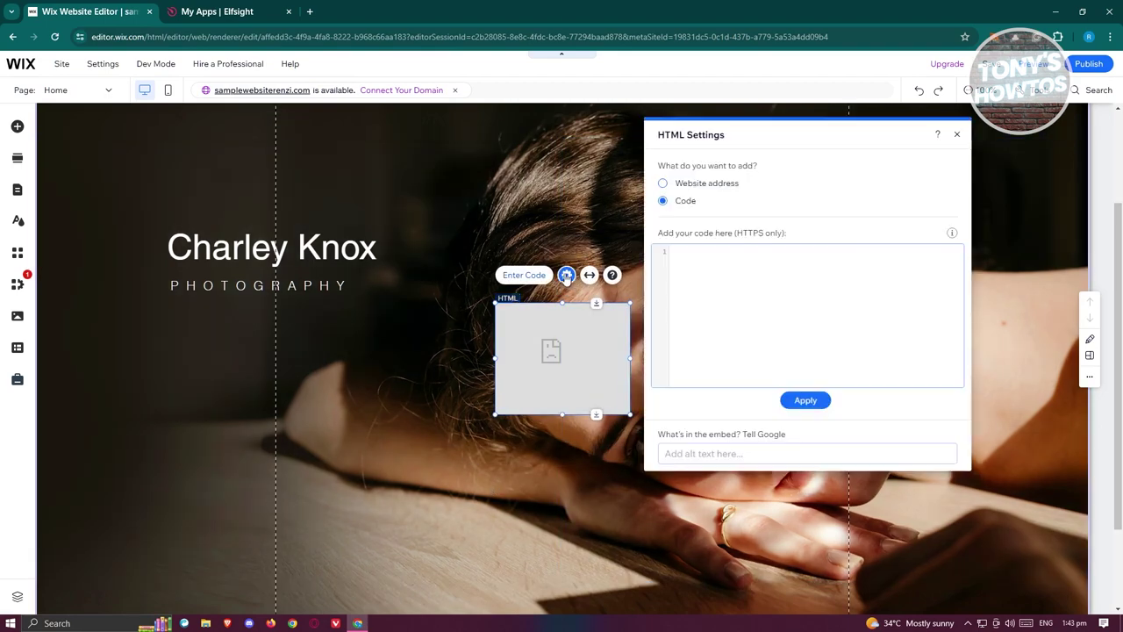
click(753, 270)
key(ctrl+v)
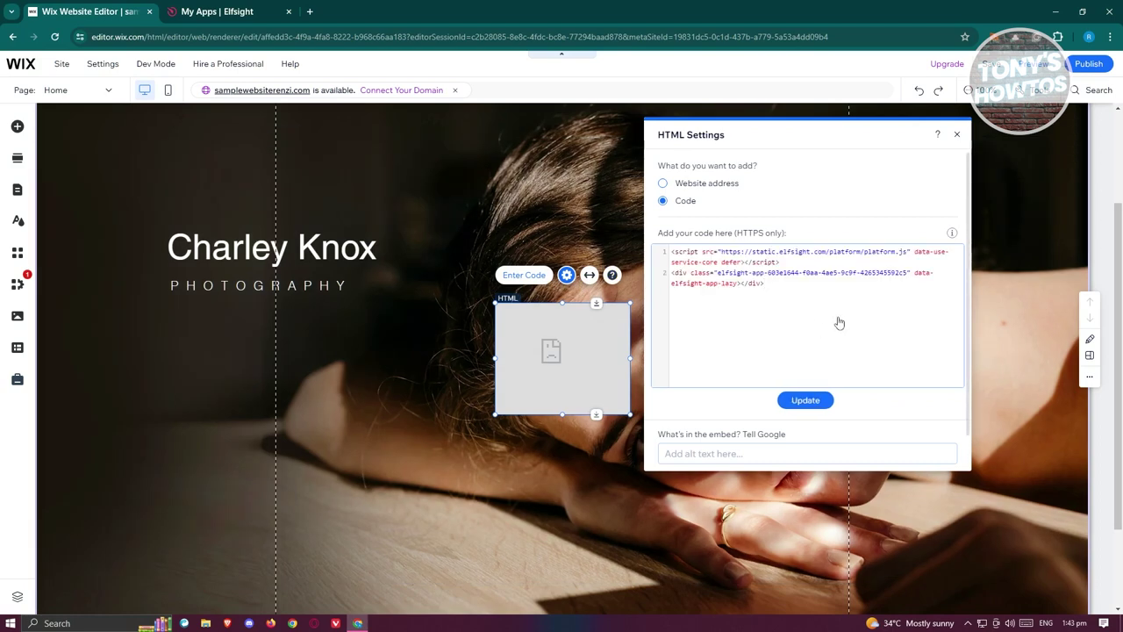
click(805, 400)
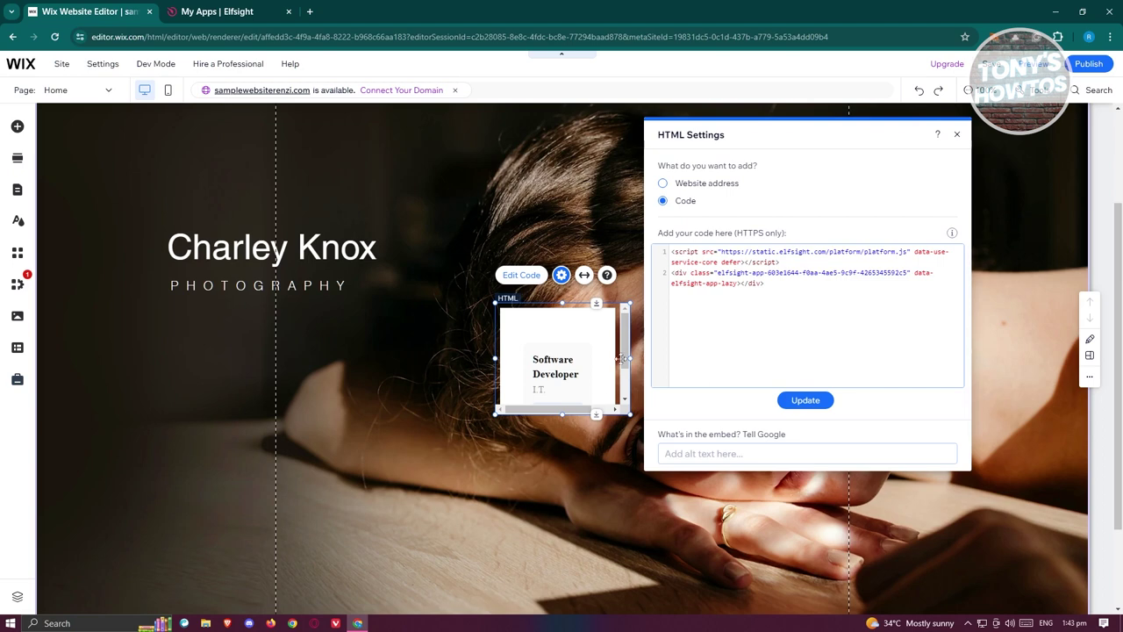
Enlarge the job board element and move it to the middle of the hero, below the title
click(958, 135)
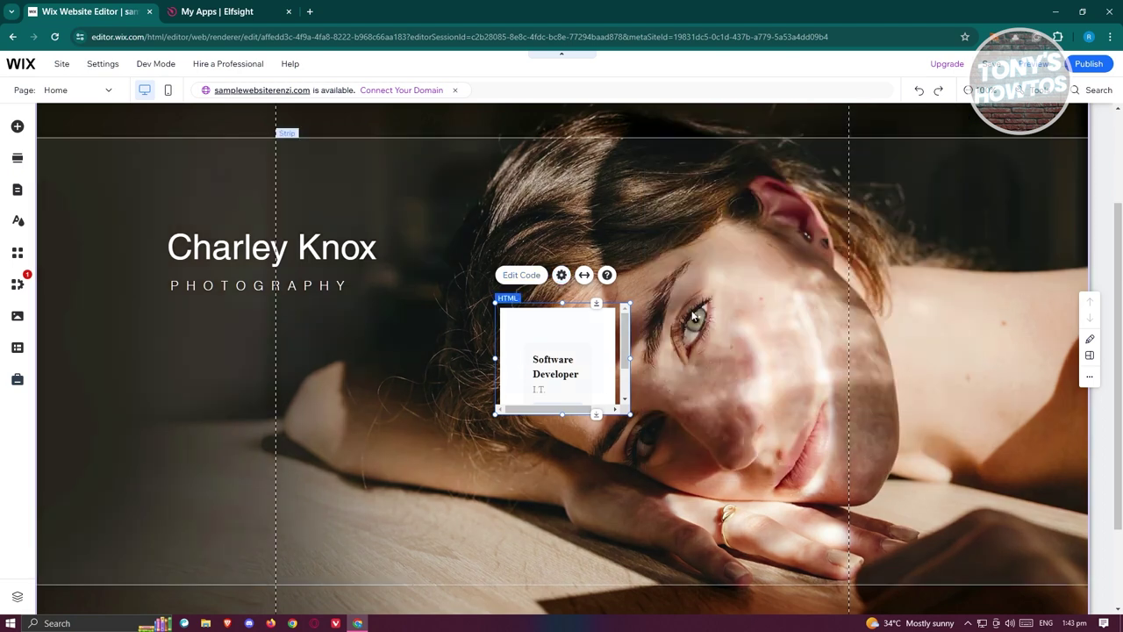
drag(565, 321, 443, 218)
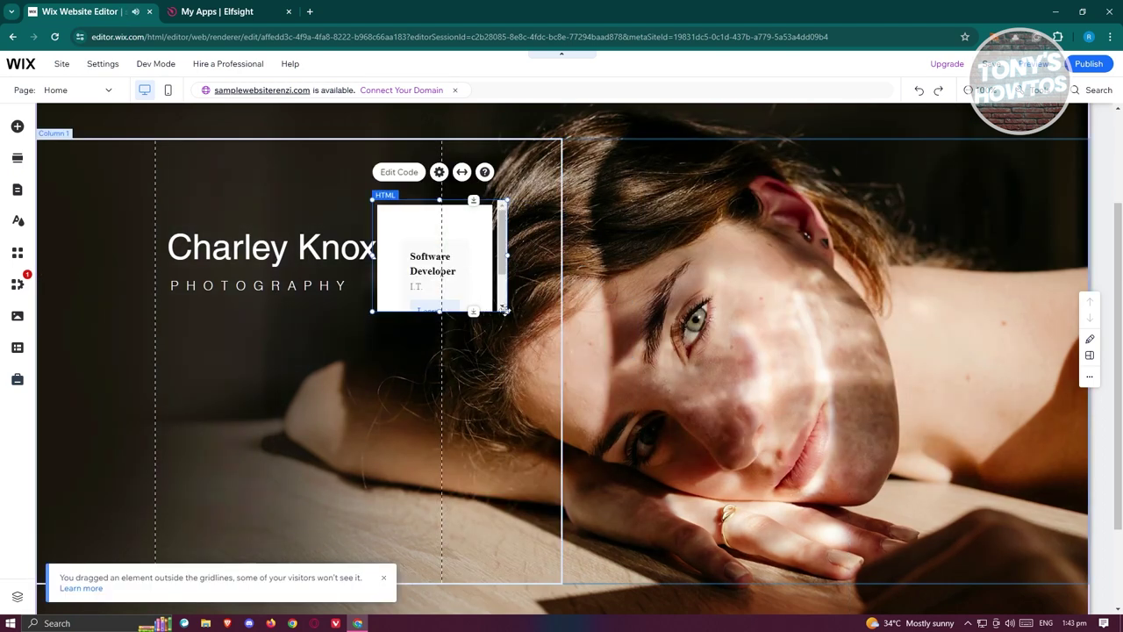
drag(506, 311, 774, 484)
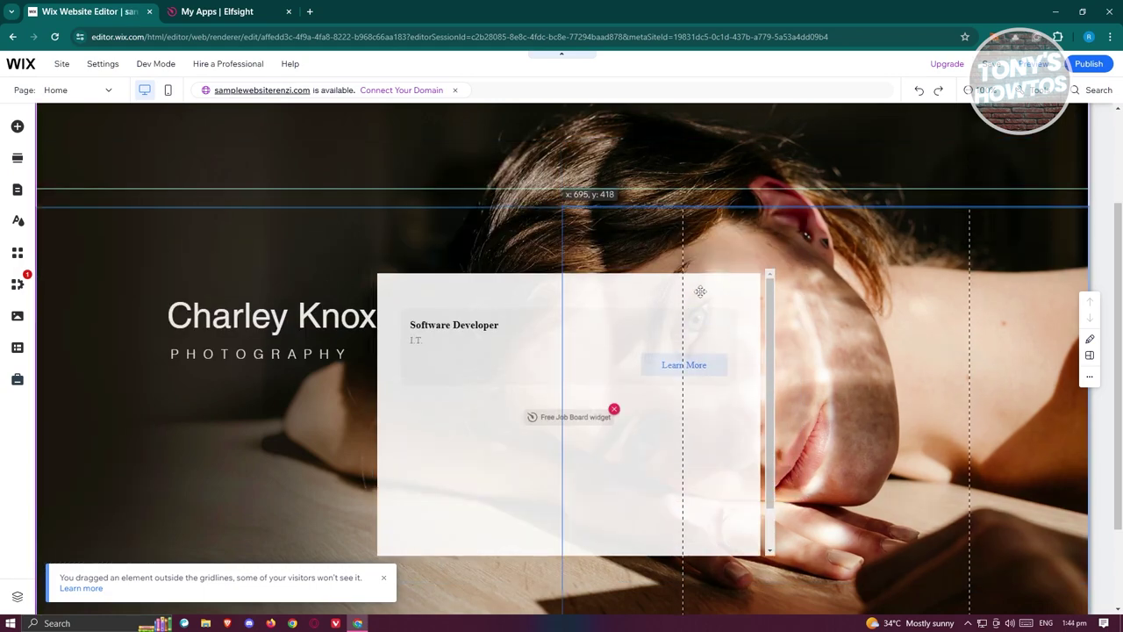
click(693, 236)
drag(513, 433, 539, 525)
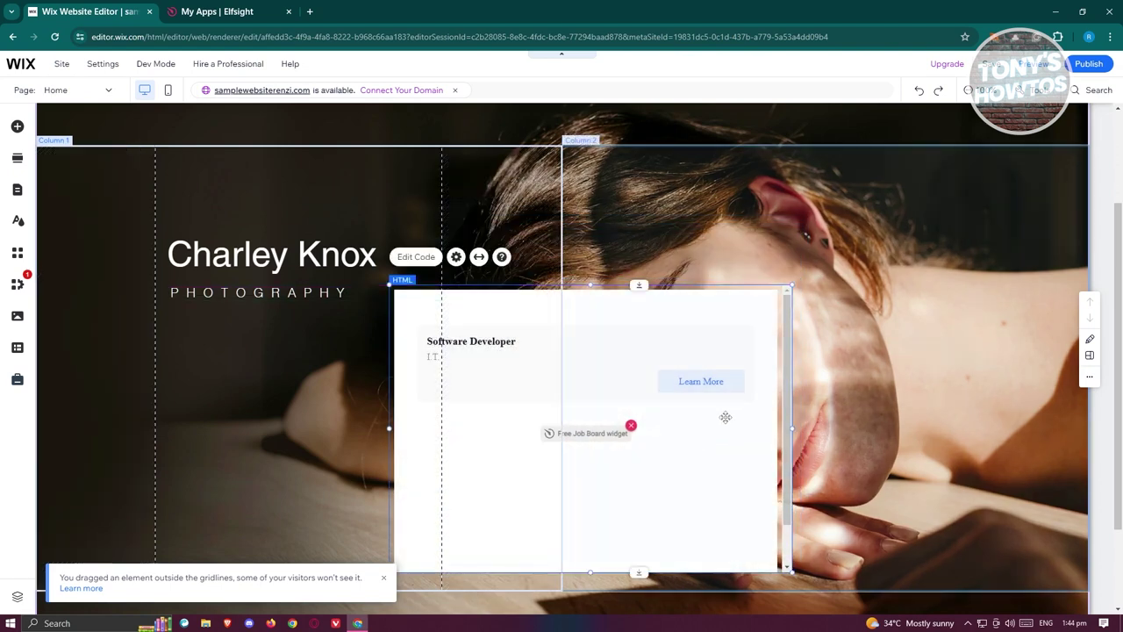
click(707, 424)
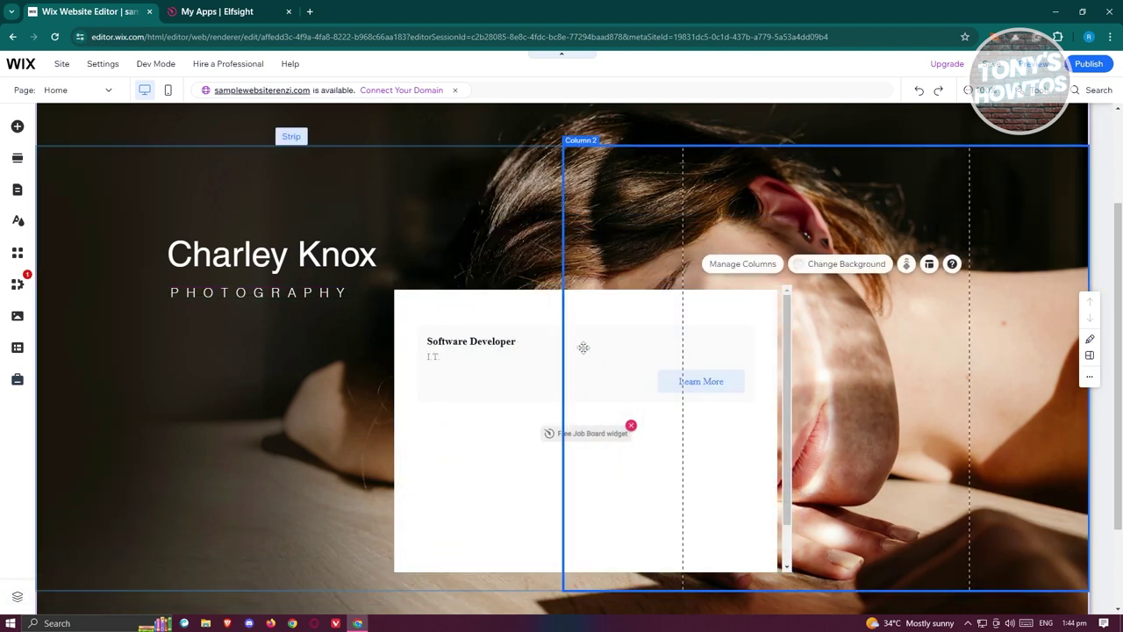